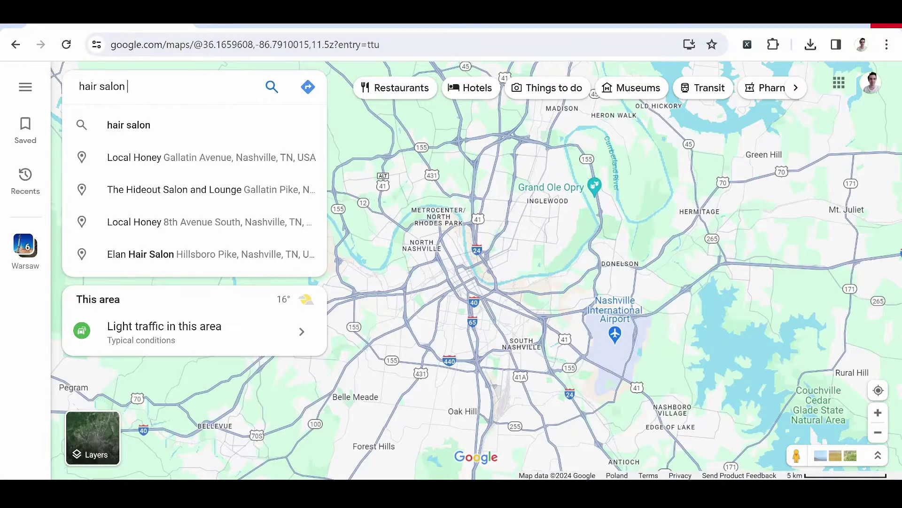
type("nash")
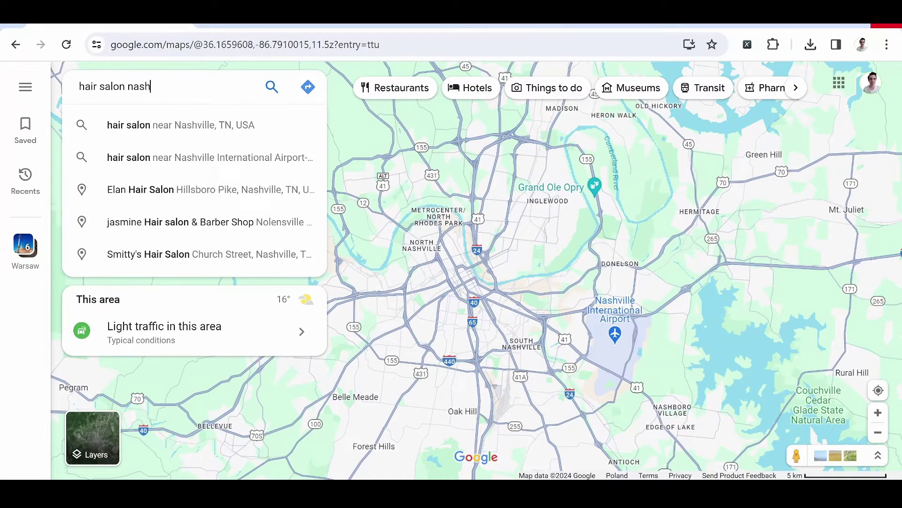
Search Google Maps for hair salons near Nashville, TN, USA.
left_click(149, 125)
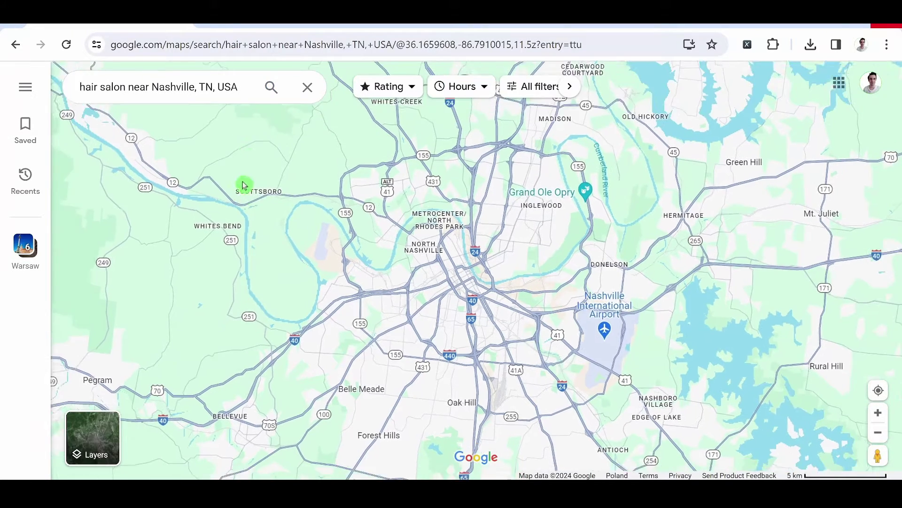
scroll(213, 173, "down", 5)
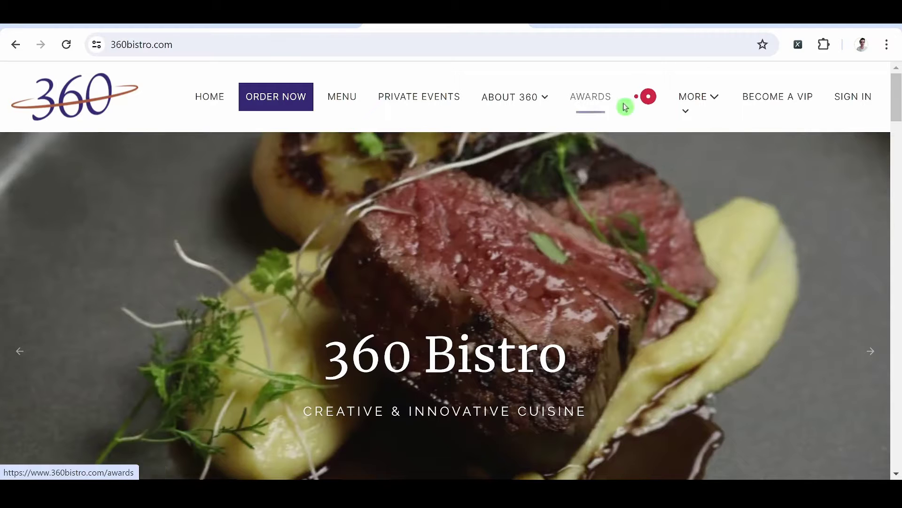
View the 360 Bistro website's Contact page.
left_click(703, 173)
scroll(505, 302, "down", 5)
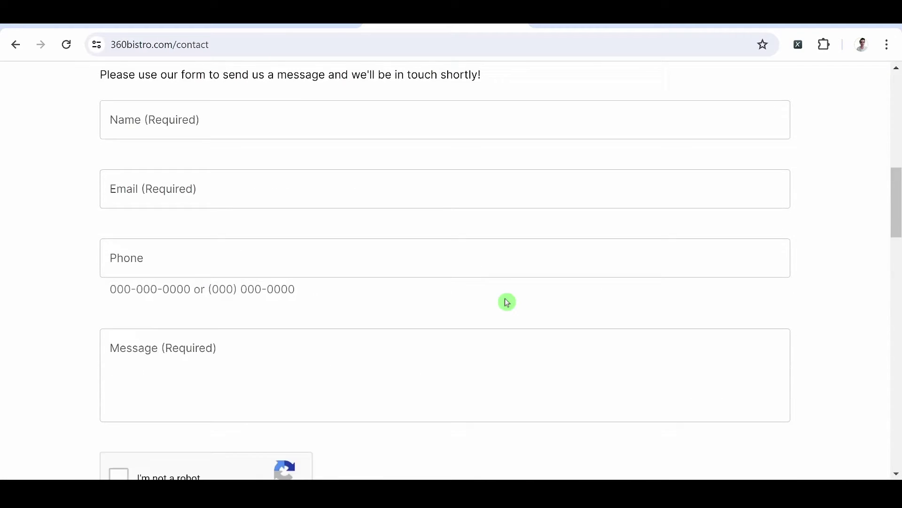
scroll(506, 302, "down", 4)
scroll(506, 302, "down", 4)
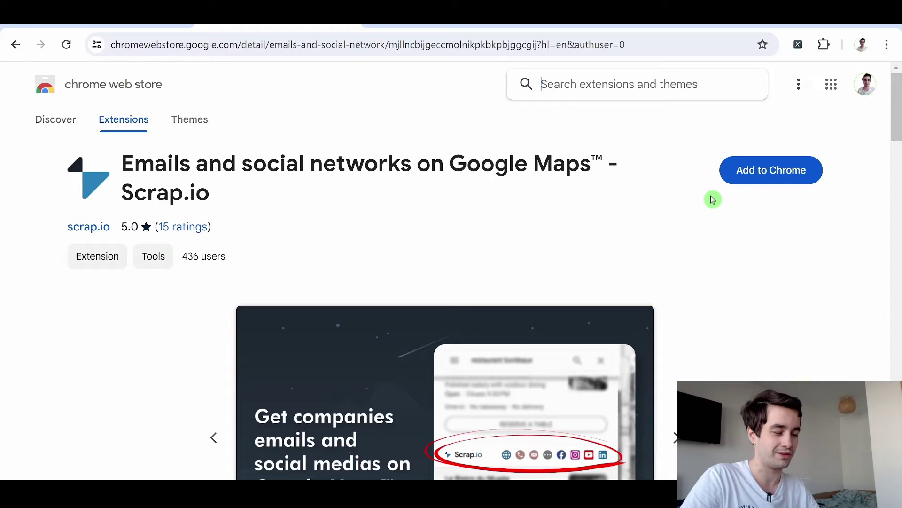
Install the Scrap.io emails and social networks extension in Chrome.
left_click(741, 182)
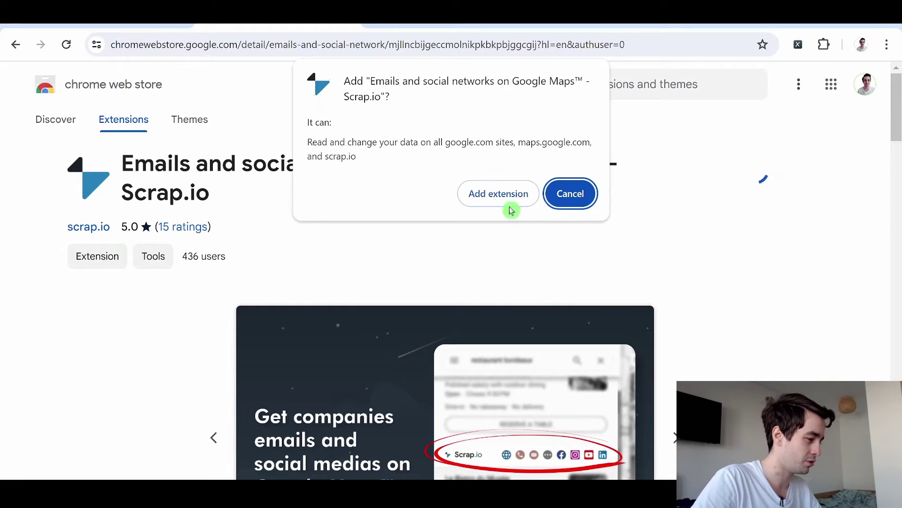
left_click(498, 205)
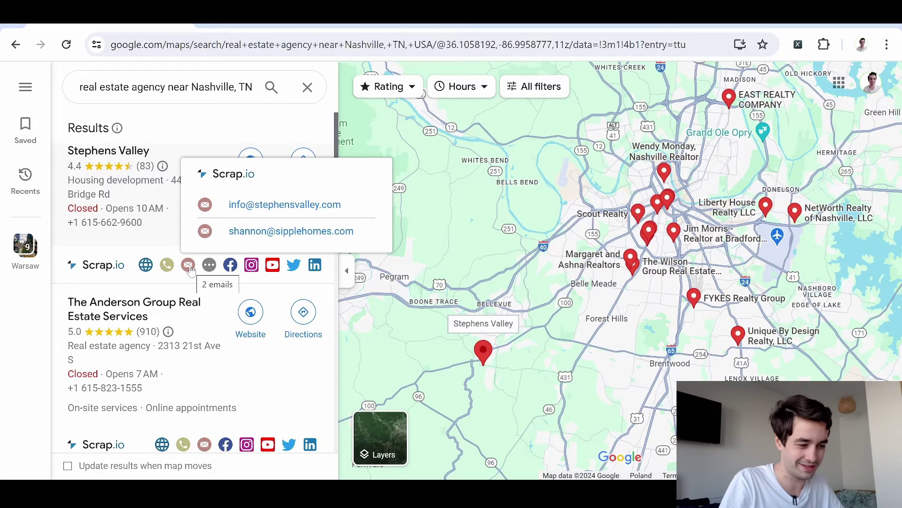
scroll(190, 272, "down", 5)
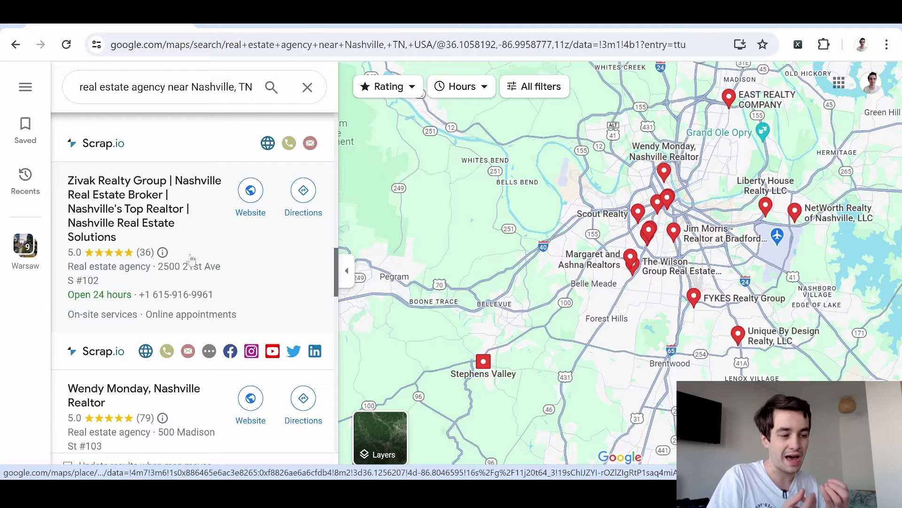
mouse_move(188, 351)
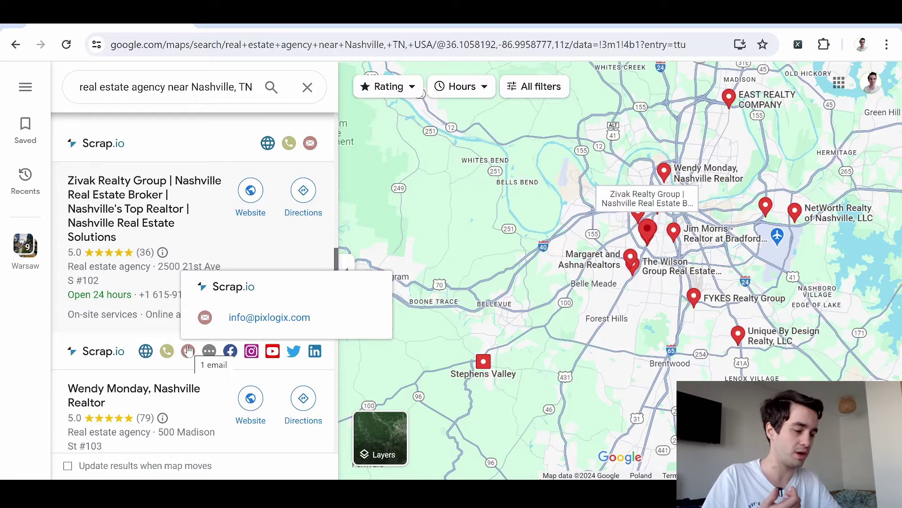
scroll(114, 302, "down", 1)
scroll(113, 302, "down", 2)
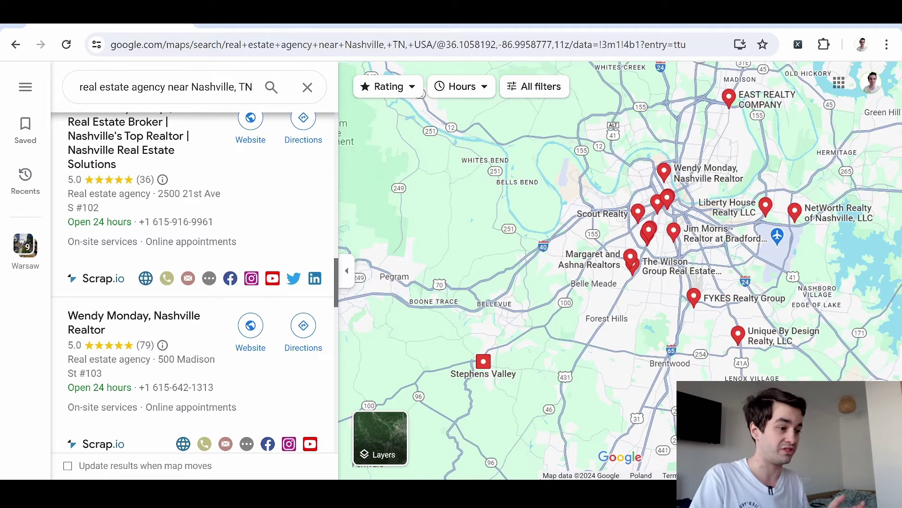
Go to the Scrap.io website in a new tab.
left_click(95, 283)
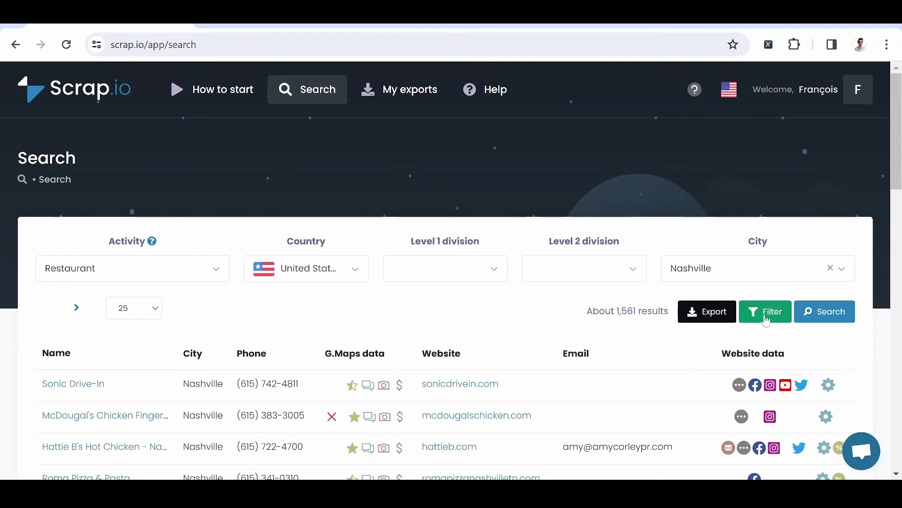
Filter the Nashville restaurants to those with an email present (about 442 results).
left_click(766, 314)
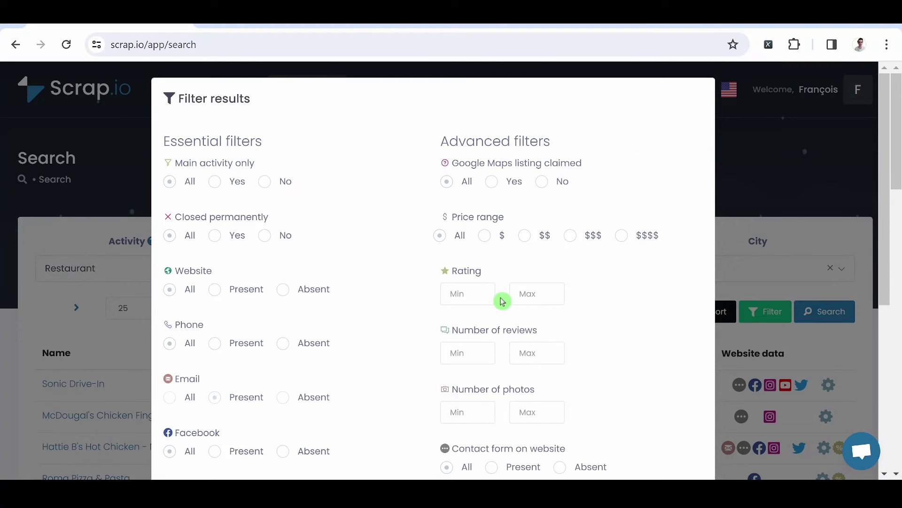
scroll(501, 301, "down", 4)
left_click(683, 452)
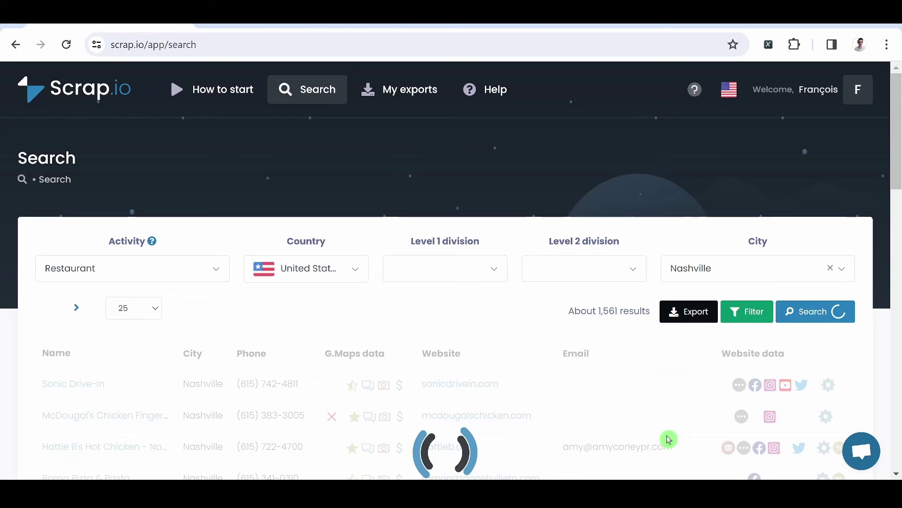
Export the filtered results and download the newest Nashville export as an Excel file.
left_click(680, 310)
left_click(578, 258)
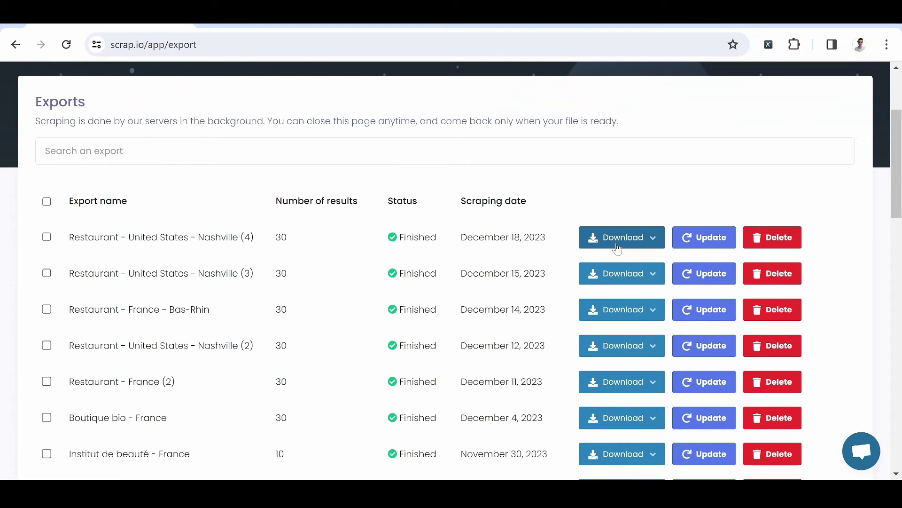
left_click(617, 248)
left_click(626, 297)
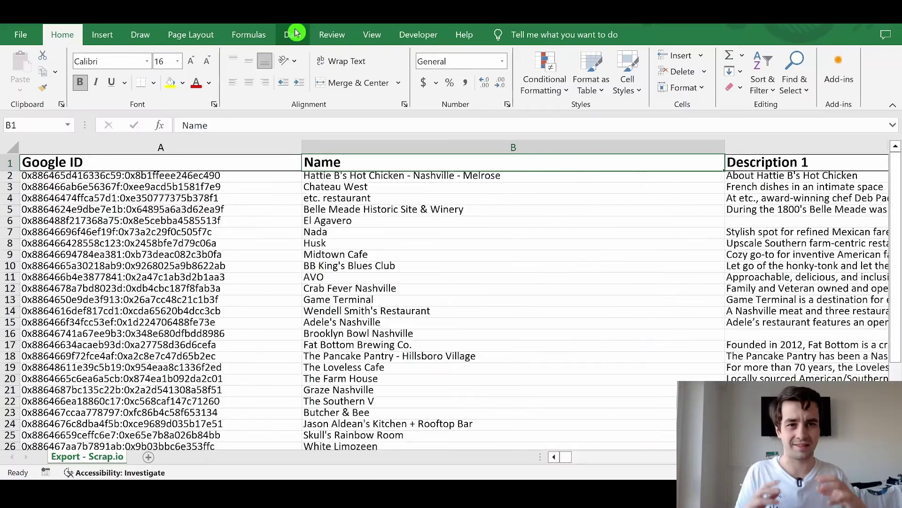
key("Right")
key("Right")
key("Right")
key("Right")
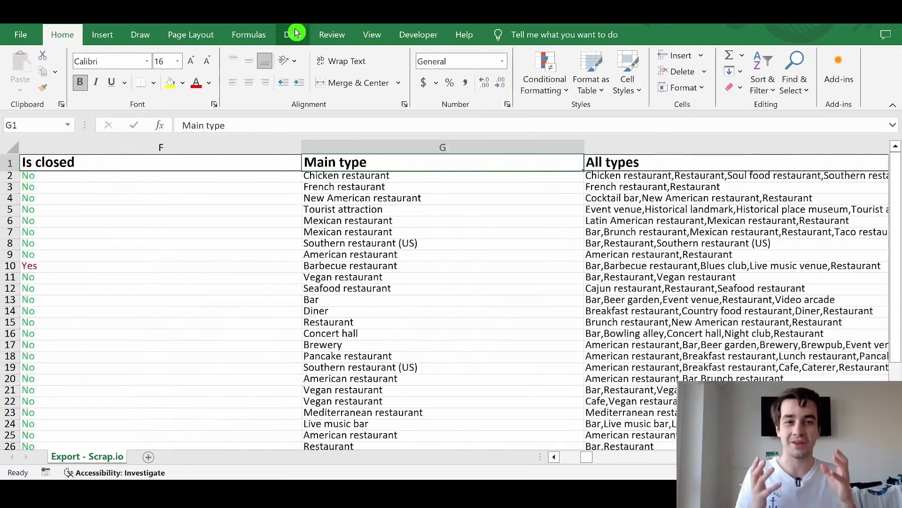
key("Right")
key("Right")
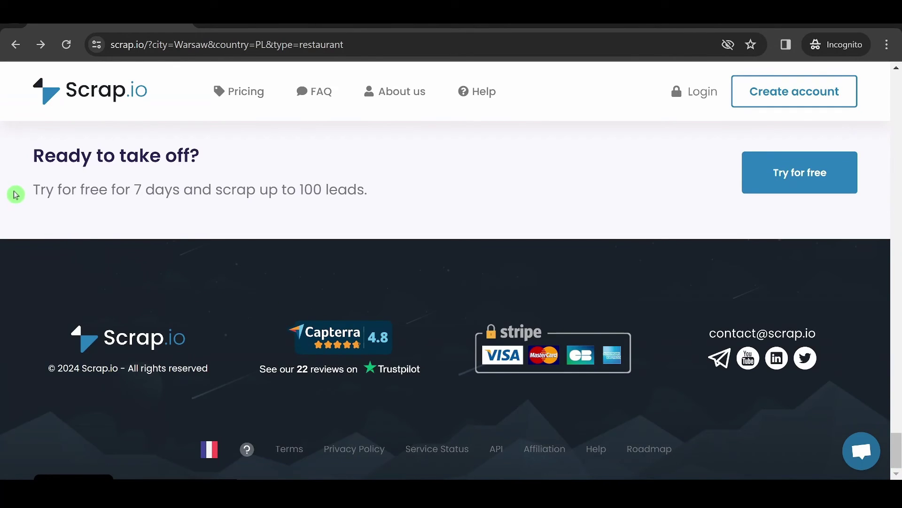
Highlight the free-trial offer sentence on the Scrap.io homepage, then clear the selection.
left_click_drag(16, 195, 269, 190)
left_click(403, 198)
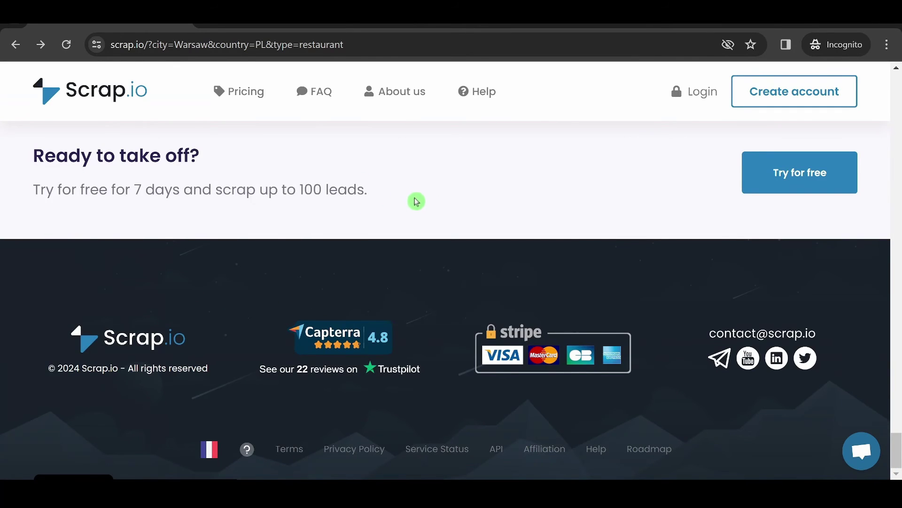